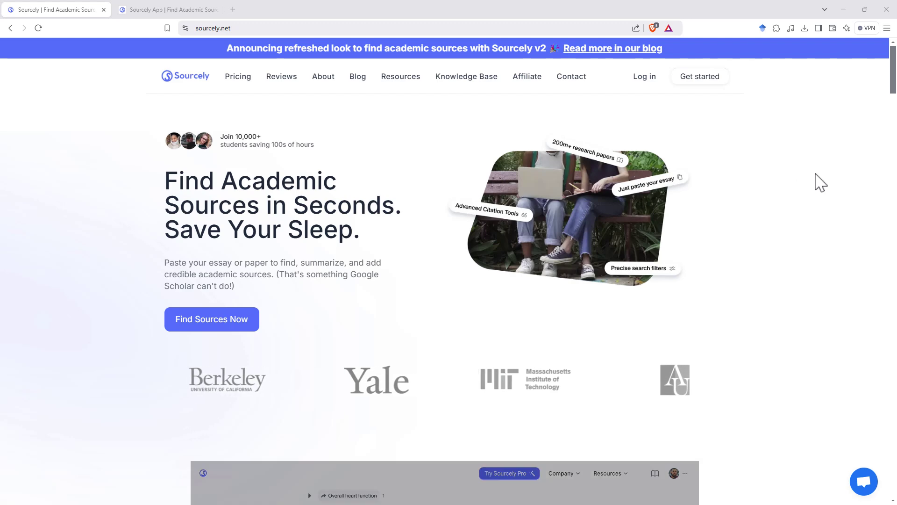
# - Scroll the sourcely.net homepage past the citation demo box down to the Powerful features section
pyautogui.scroll(-8, 817, 182)
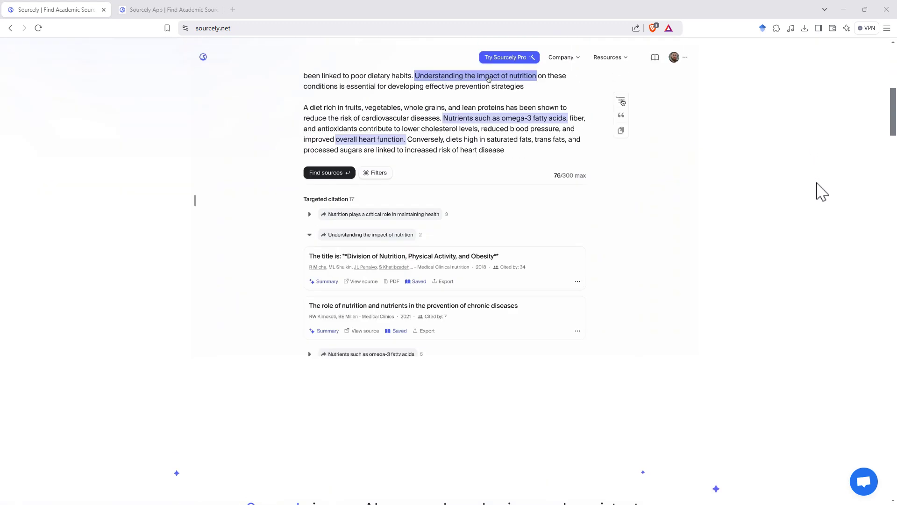
pyautogui.scroll(1, 821, 192)
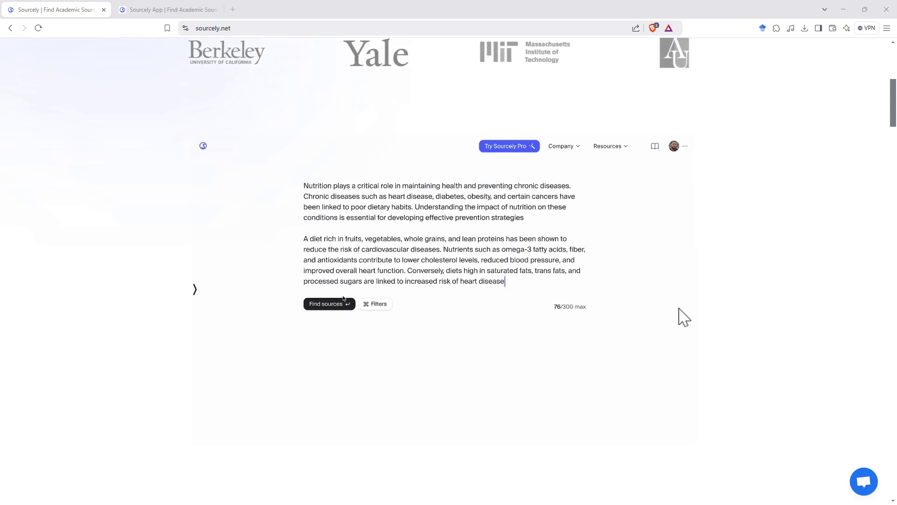
pyautogui.scroll(-5, 729, 107)
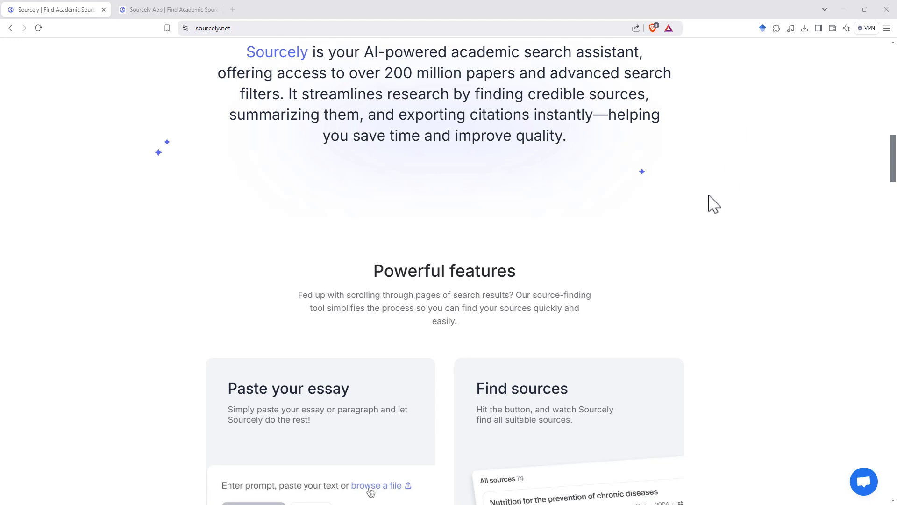
# - Browse the Paste your essay and Find sources feature cards, then switch to the Sourcely App's blank Untitled document
pyautogui.scroll(-7, 706, 215)
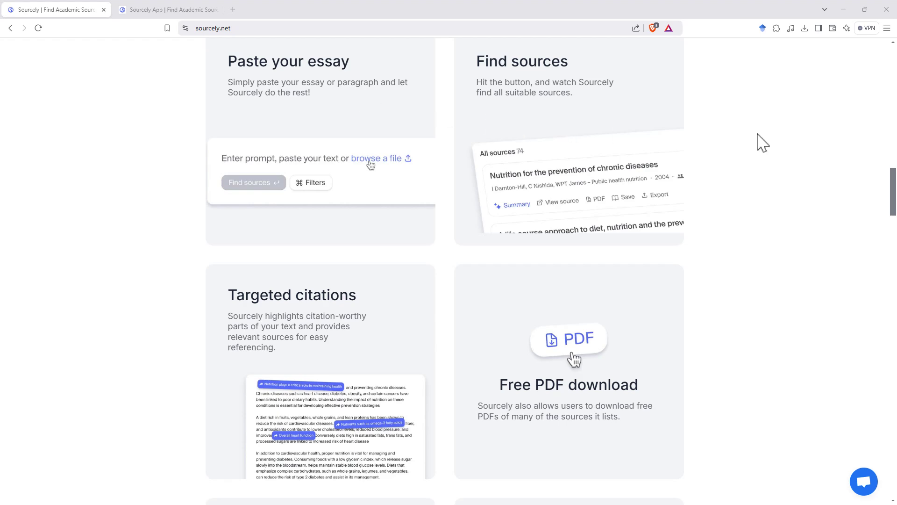
pyautogui.scroll(-9, 751, 120)
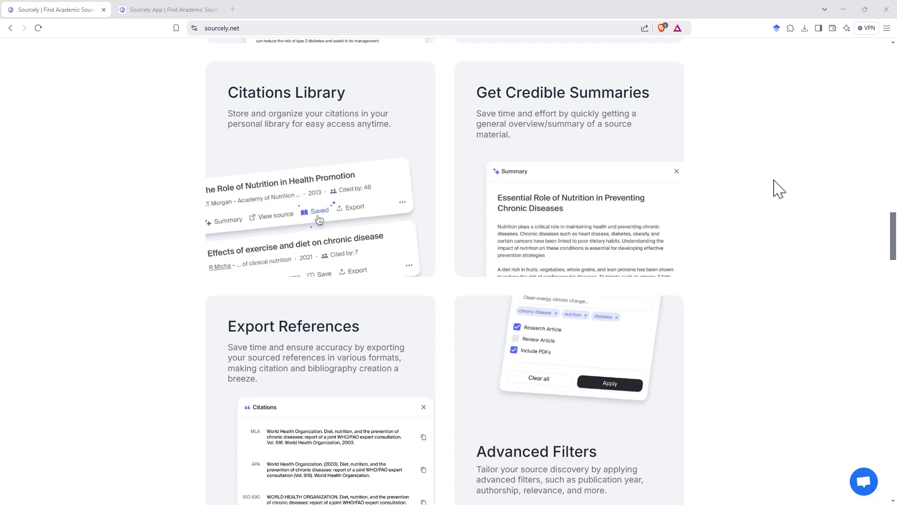
pyautogui.hotkey('ctrl', 'Tab')
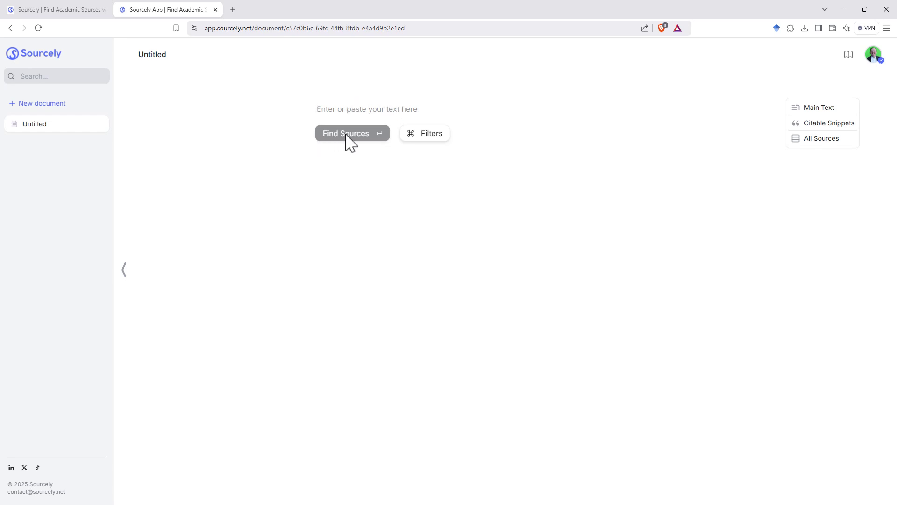
pyautogui.click(444, 134)
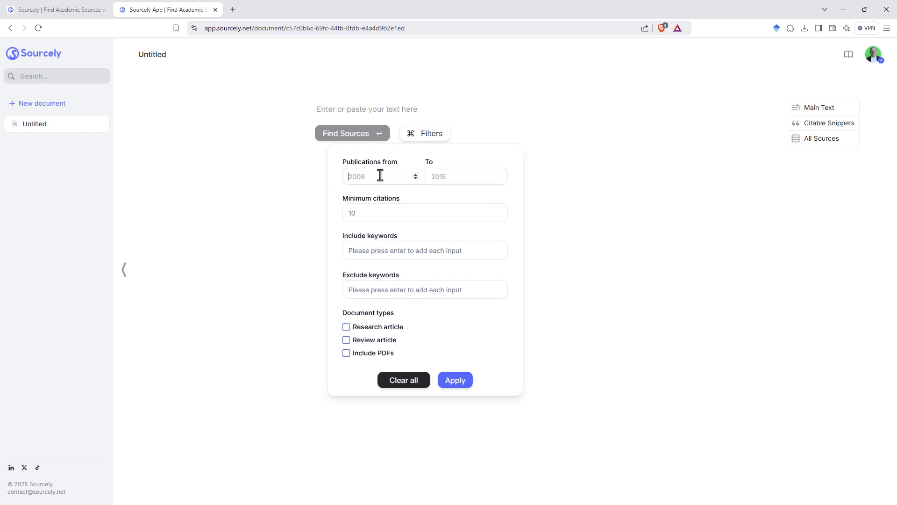
pyautogui.click(471, 177)
pyautogui.click(368, 180)
pyautogui.click(442, 134)
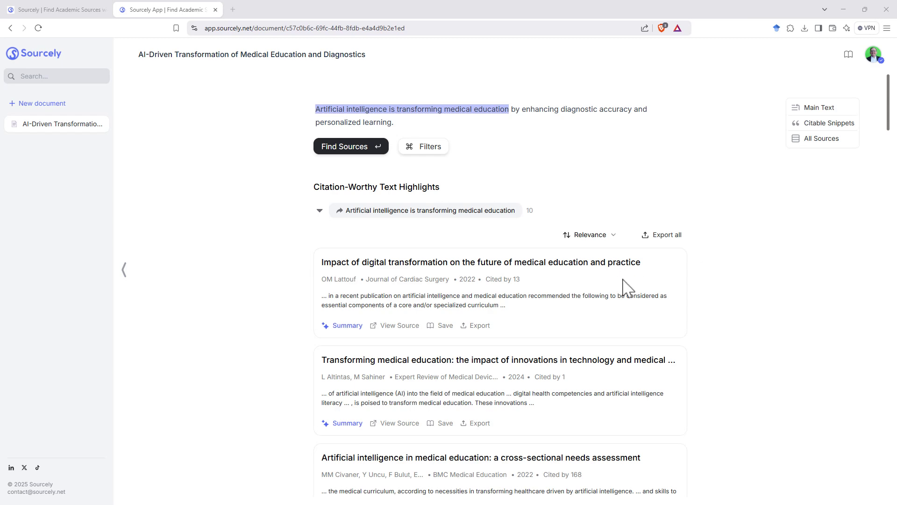
# - Look through the 10 source cards found for the highlighted AI-in-medical-education sentence
pyautogui.scroll(-15, 736, 297)
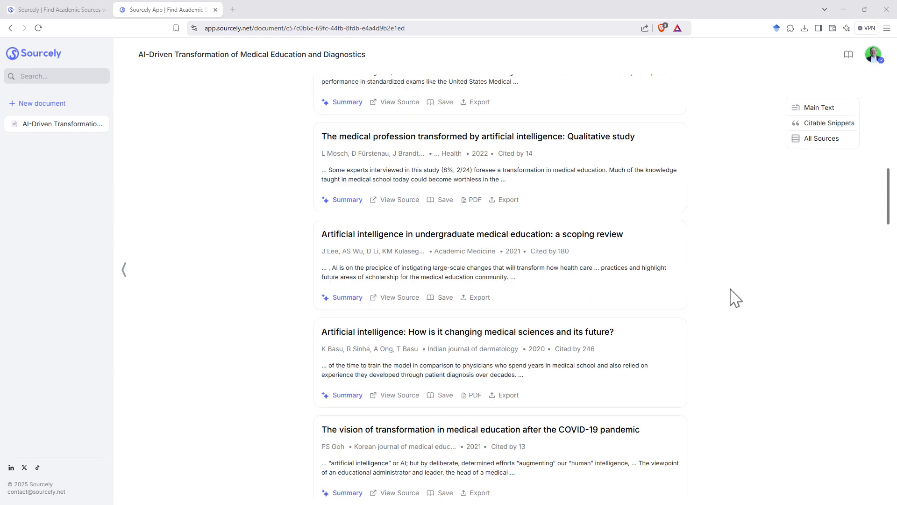
pyautogui.scroll(-1, 736, 298)
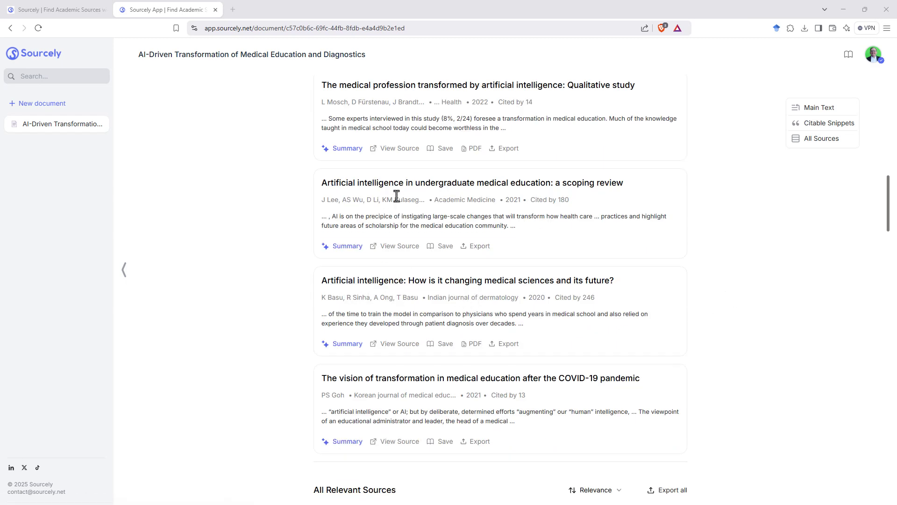
pyautogui.scroll(8, 682, 247)
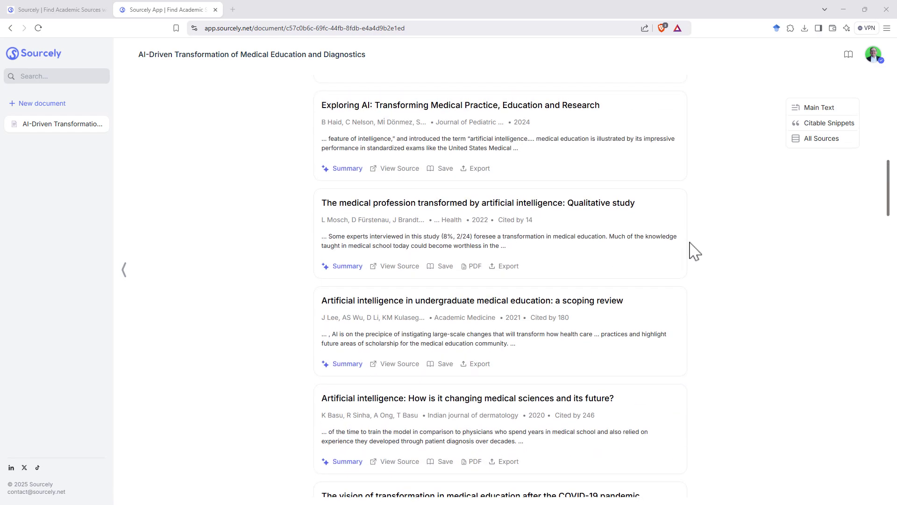
pyautogui.scroll(10, 708, 262)
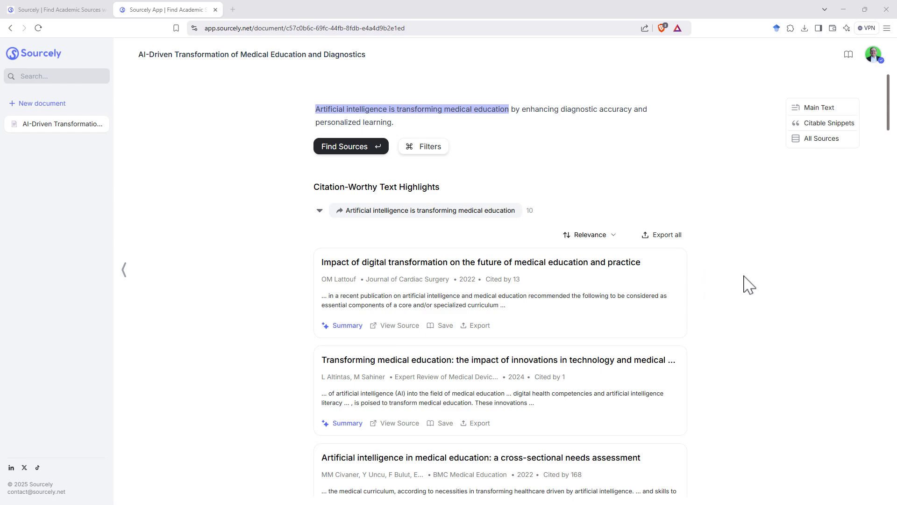
pyautogui.scroll(-5, 746, 282)
pyautogui.scroll(-10, 743, 285)
pyautogui.scroll(15, 726, 283)
pyautogui.scroll(3, 727, 285)
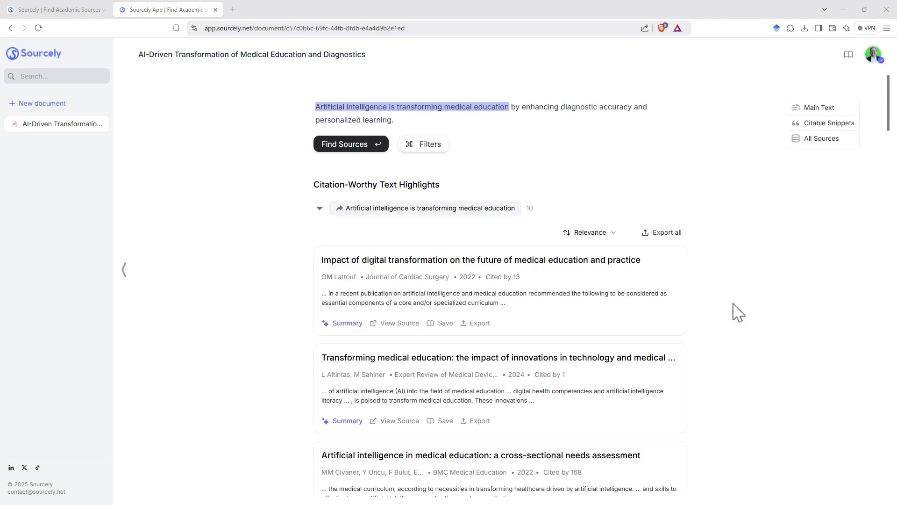
pyautogui.scroll(-15, 736, 315)
pyautogui.scroll(20, 729, 319)
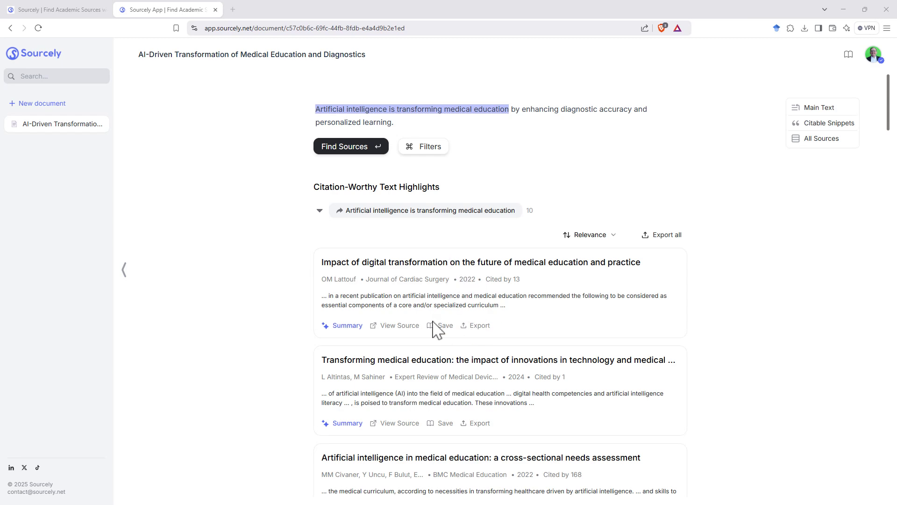
# - Read the summary of the top source on digital transformation in medical education, then close it
pyautogui.click(344, 327)
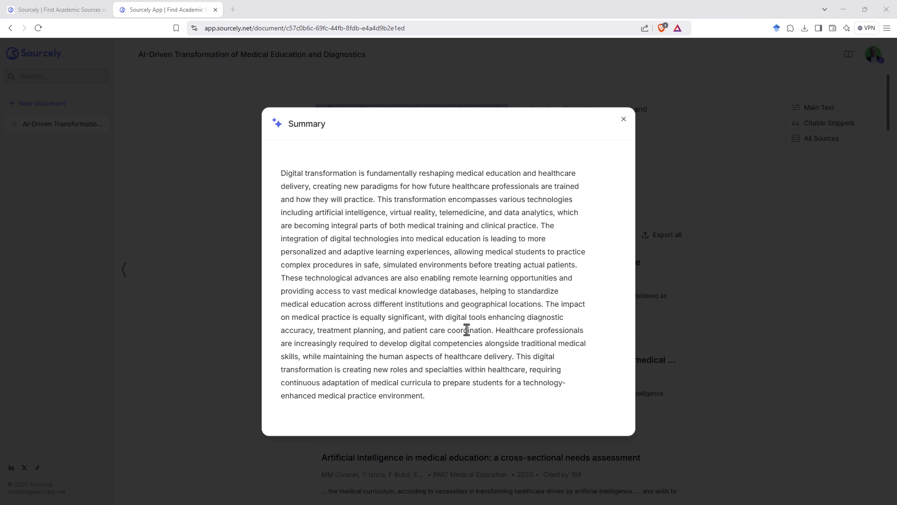
pyautogui.click(709, 250)
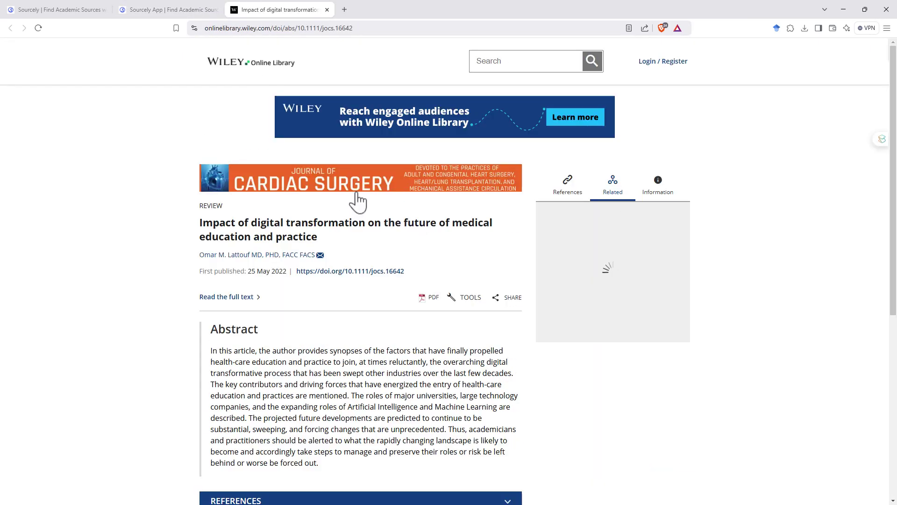
# - Look over the Journal of Cardiac Surgery review's abstract and its Recommended related papers
pyautogui.scroll(-2, 397, 246)
pyautogui.scroll(2, 391, 240)
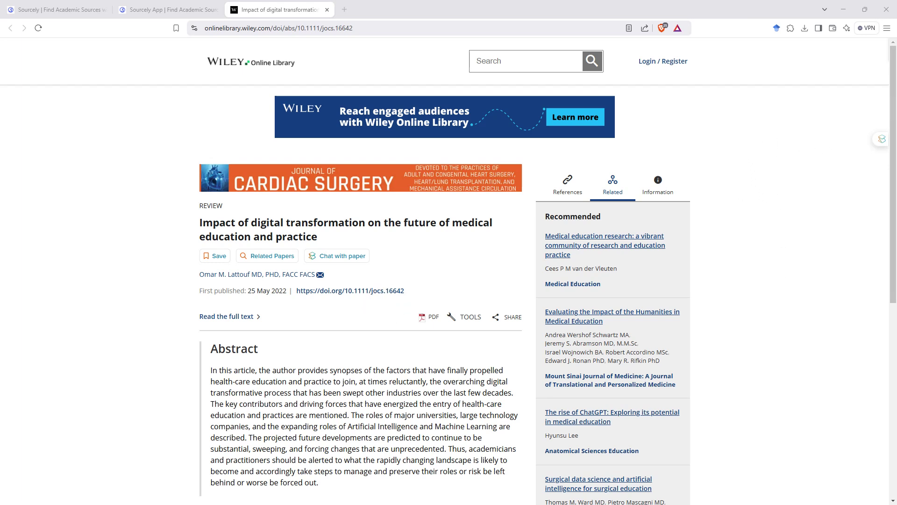
# - Close the Wiley tab, then select and deselect the 'enhancing diagnostic accuracy' sentence in the AI-Driven document
pyautogui.hotkey('ctrl', 'w')
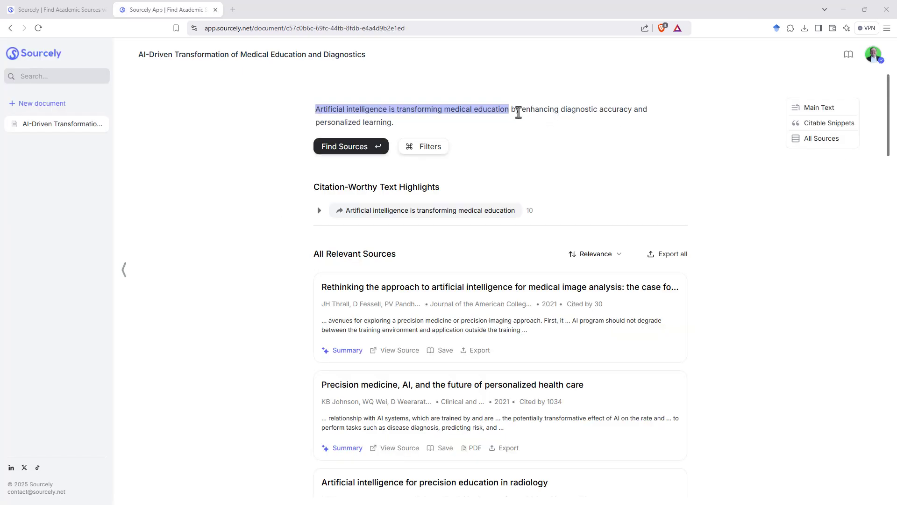
pyautogui.moveTo(521, 110); pyautogui.dragTo(656, 110)
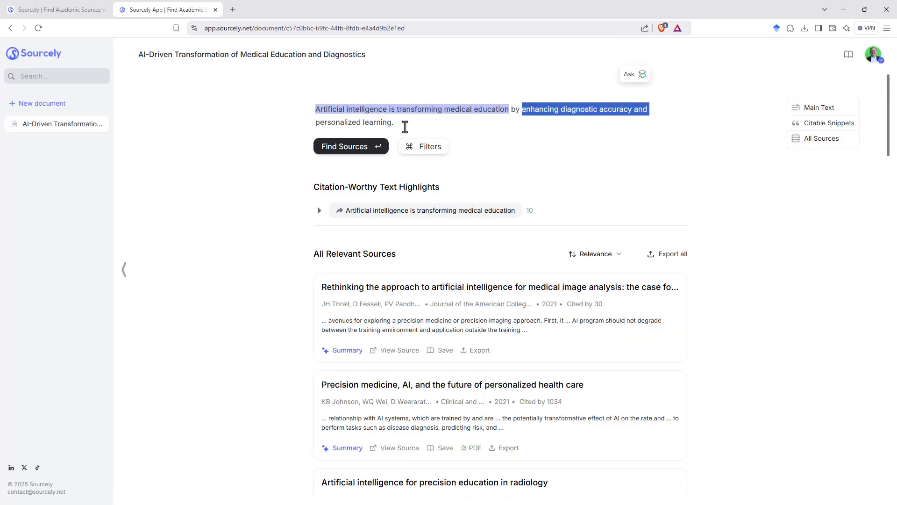
pyautogui.moveTo(407, 123); pyautogui.dragTo(524, 110)
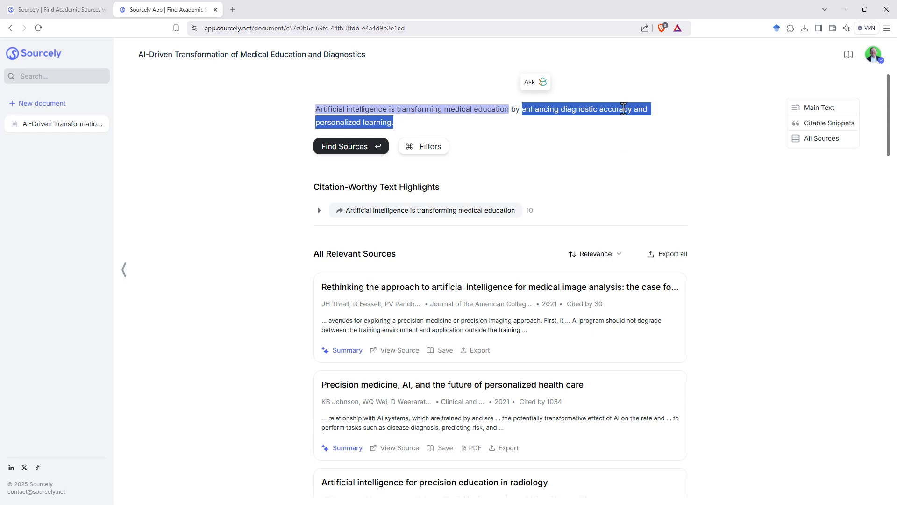
pyautogui.click(695, 149)
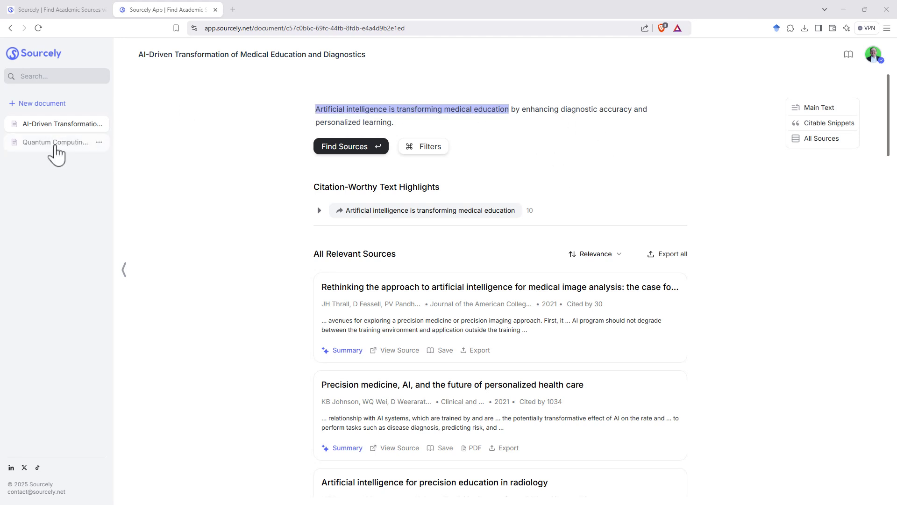
# - Open the Quantum Computing document, then expand and collapse the 10-source lists for each of its three highlights
pyautogui.click(109, 143)
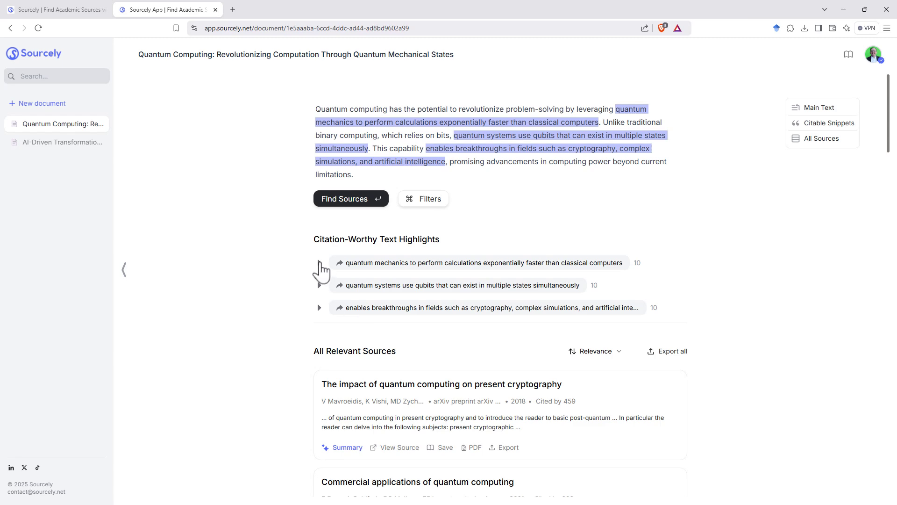
pyautogui.scroll(-2, 357, 154)
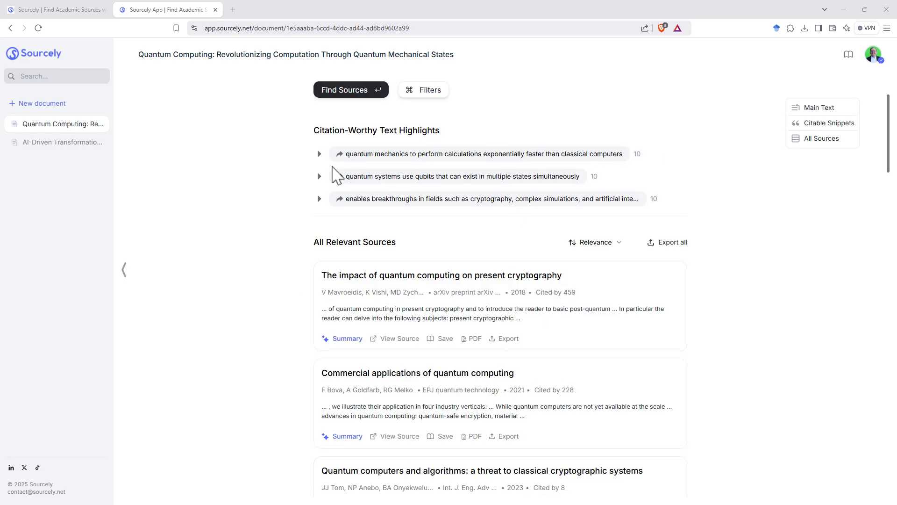
pyautogui.click(318, 154)
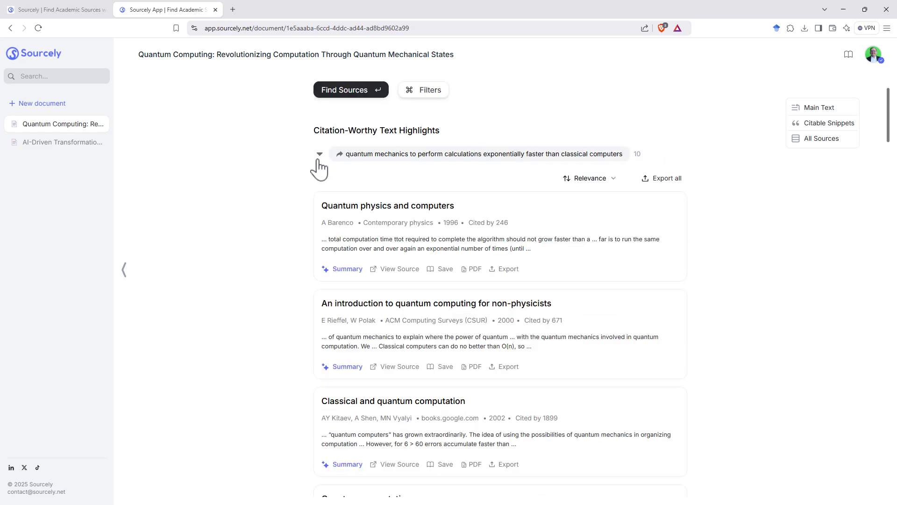
pyautogui.click(318, 154)
pyautogui.click(320, 176)
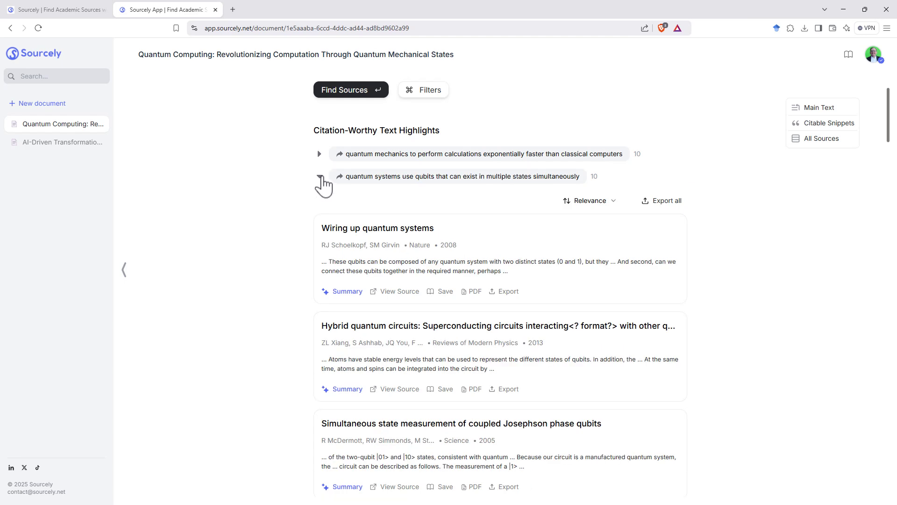
pyautogui.click(319, 176)
pyautogui.click(320, 199)
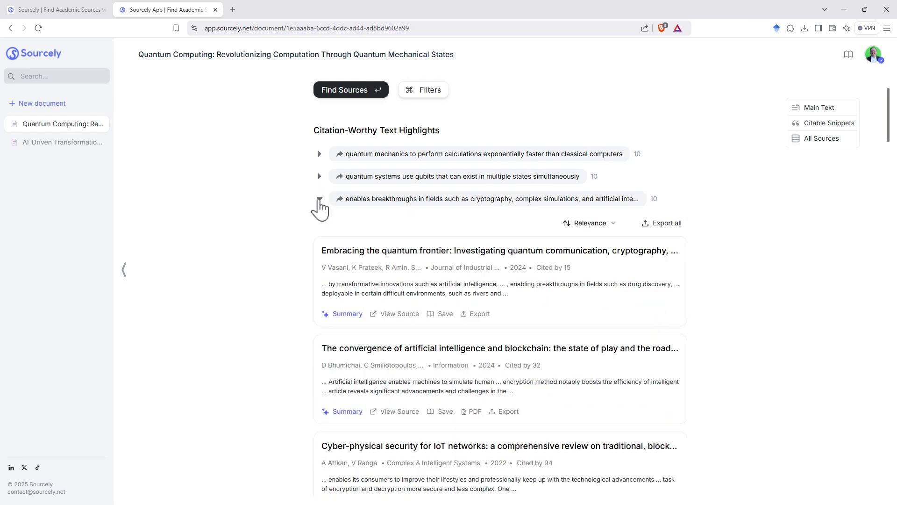
pyautogui.click(319, 198)
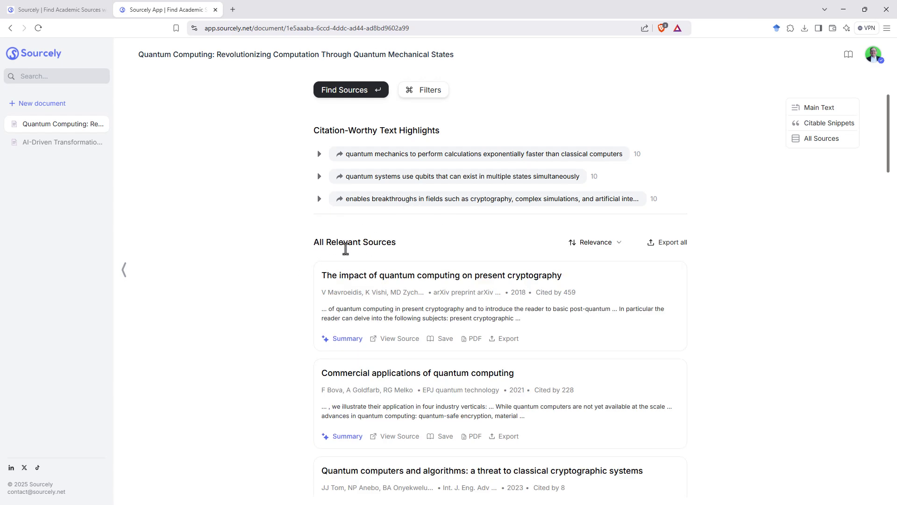
# - Select the 'Cited by 459' and 'Cited by 228' counts on the quantum computing source cards
pyautogui.scroll(-9, 464, 267)
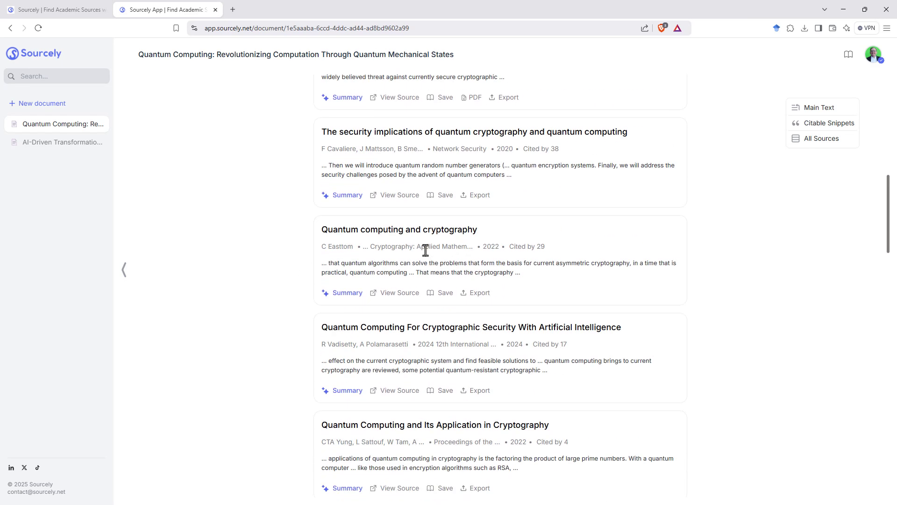
pyautogui.scroll(12, 422, 254)
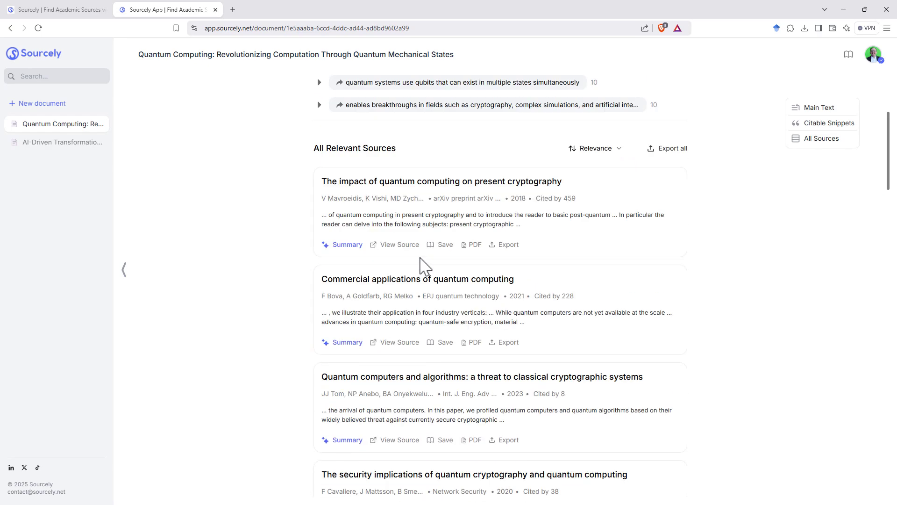
pyautogui.scroll(-5, 421, 258)
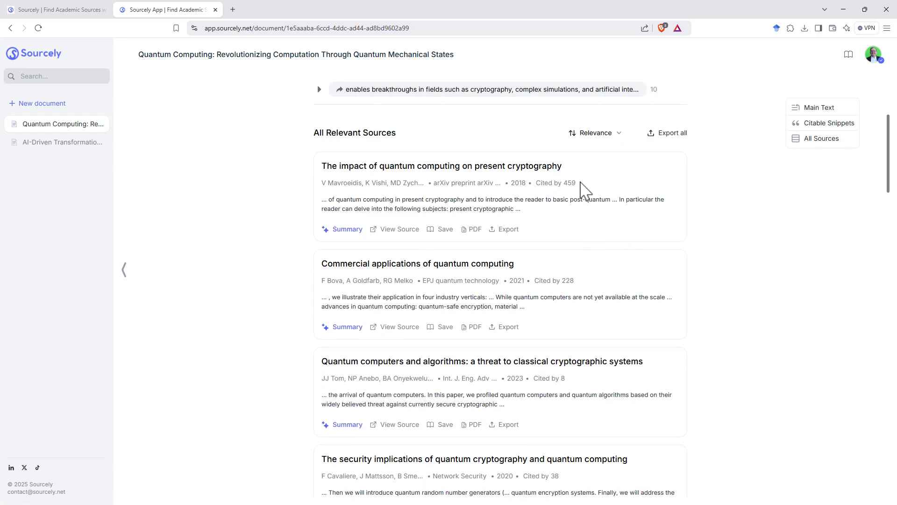
pyautogui.moveTo(581, 183); pyautogui.dragTo(534, 183)
pyautogui.moveTo(575, 281); pyautogui.dragTo(533, 282)
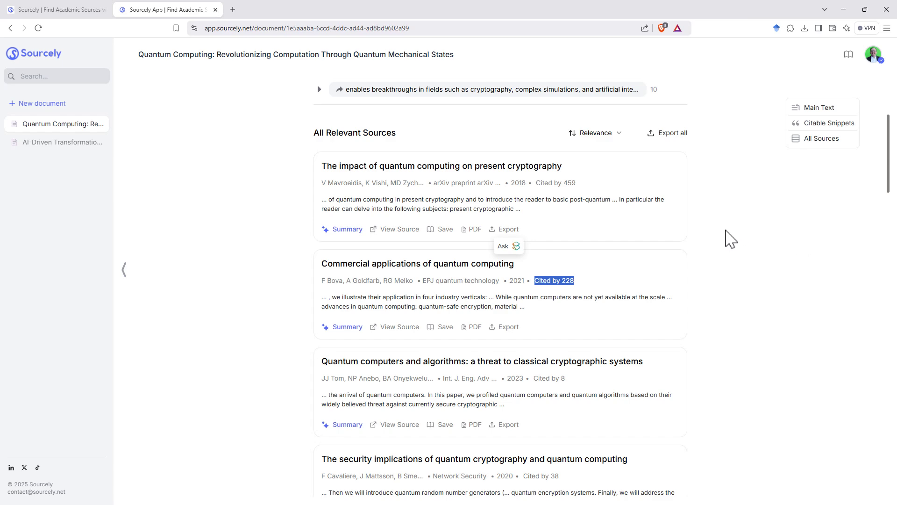
# - Show only the sources for the third highlight, the cryptography, simulations and AI breakthroughs statement
pyautogui.scroll(1, 731, 243)
pyautogui.scroll(5, 731, 242)
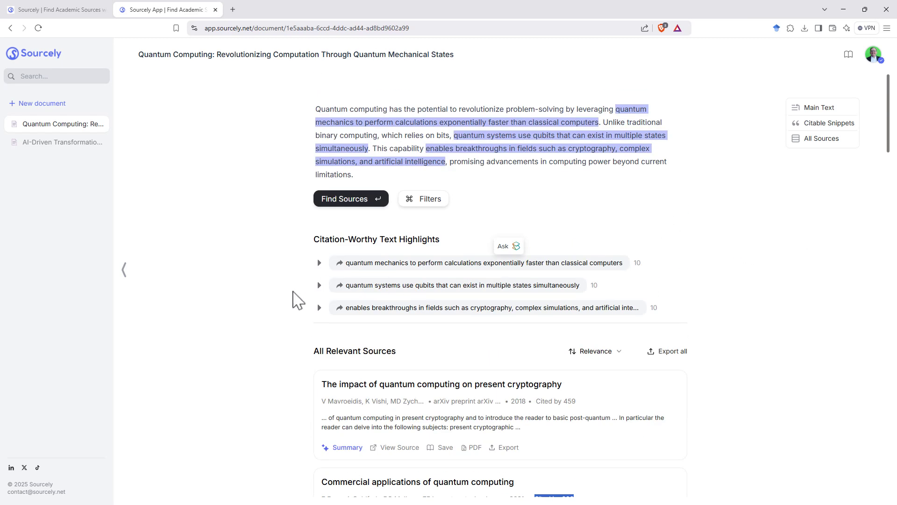
pyautogui.click(422, 264)
pyautogui.scroll(-5, 450, 300)
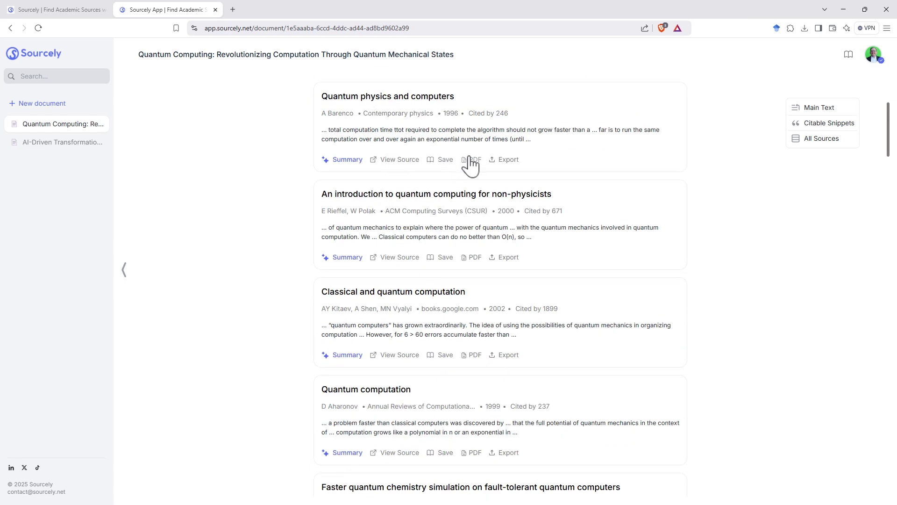
pyautogui.scroll(2, 649, 252)
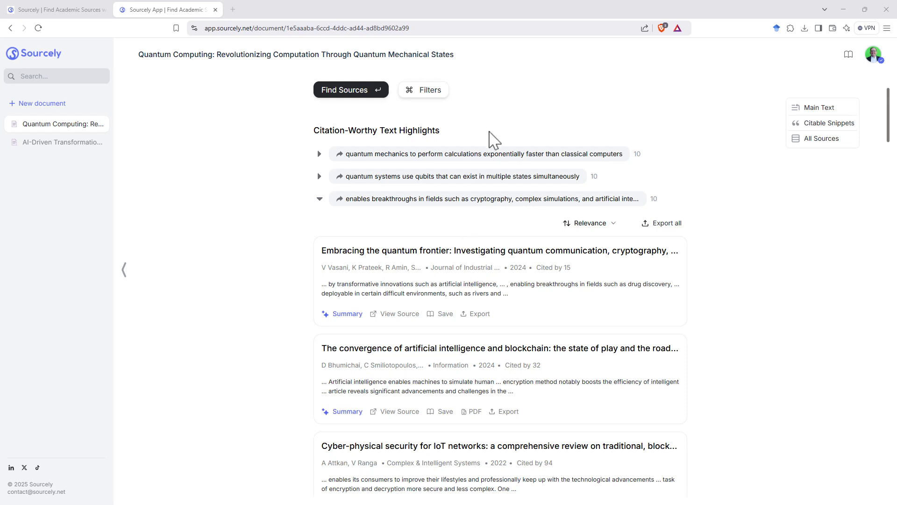
# - Sort the breakthroughs statement's sources by Year, then re-sort them by Citations
pyautogui.click(614, 225)
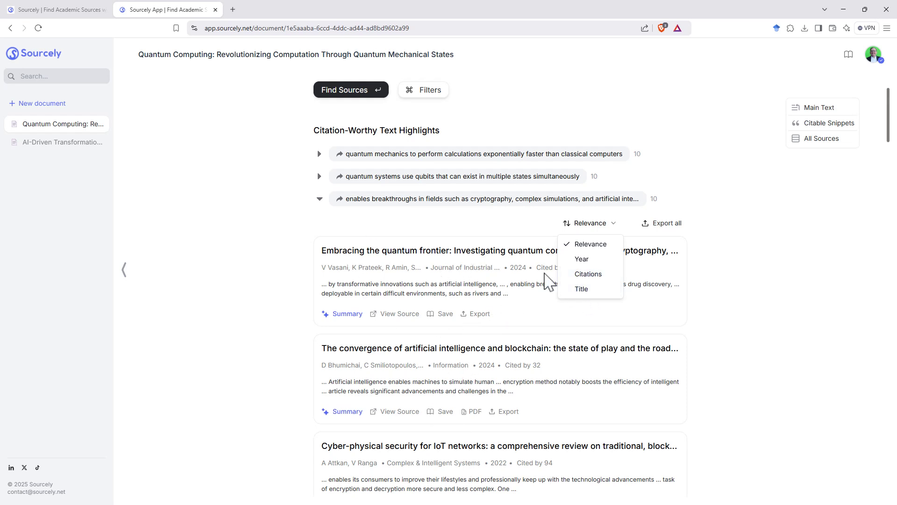
pyautogui.click(583, 262)
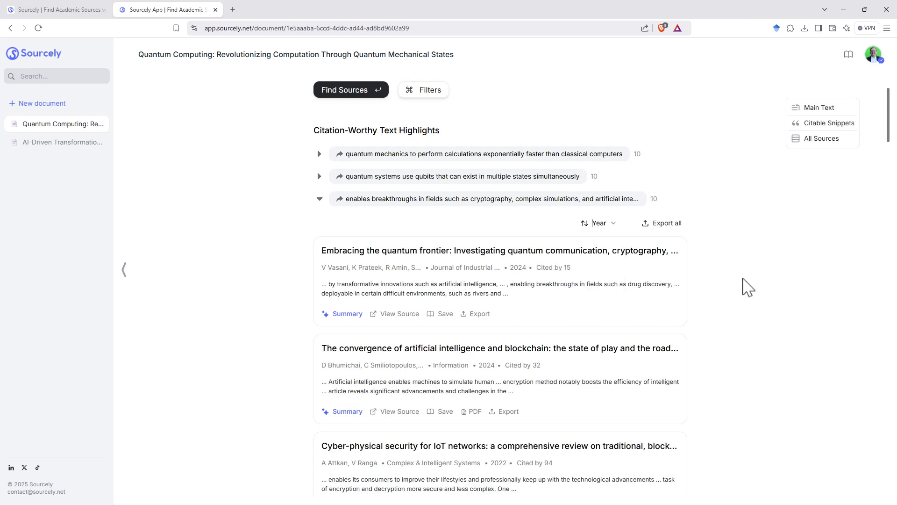
pyautogui.scroll(-2, 526, 304)
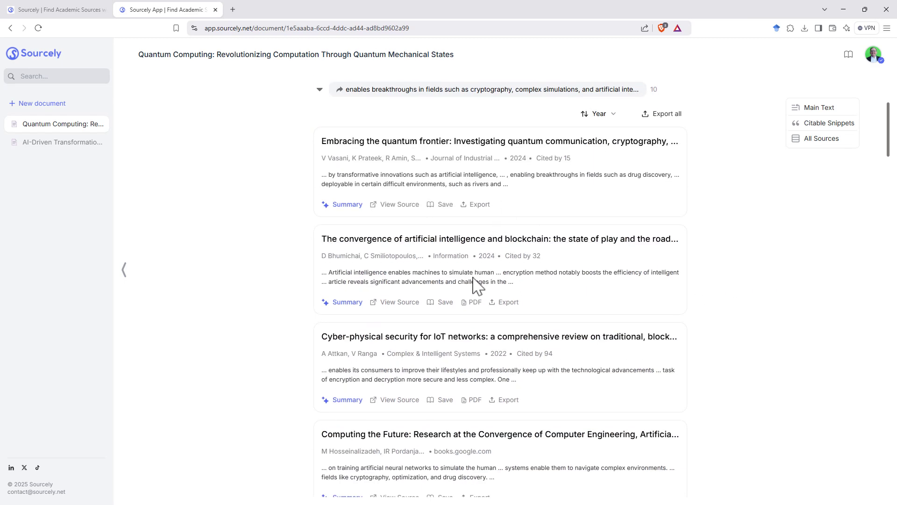
pyautogui.click(608, 114)
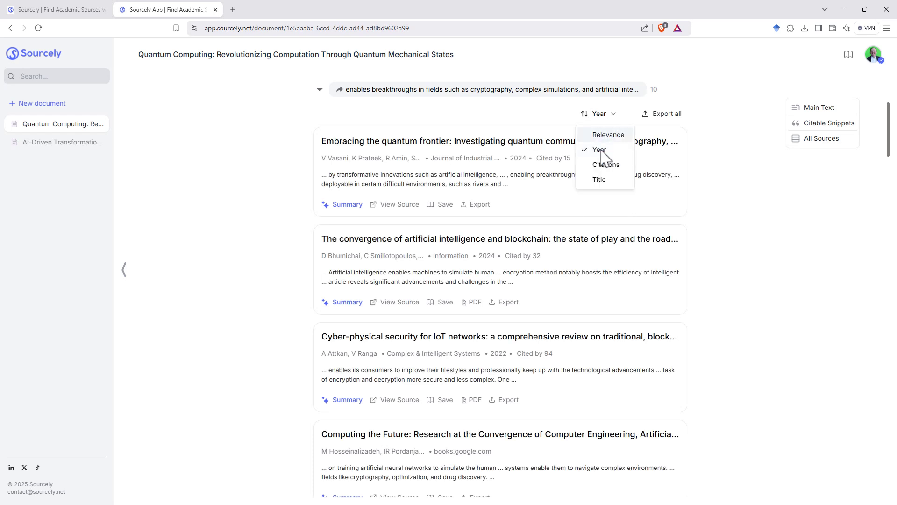
pyautogui.click(606, 164)
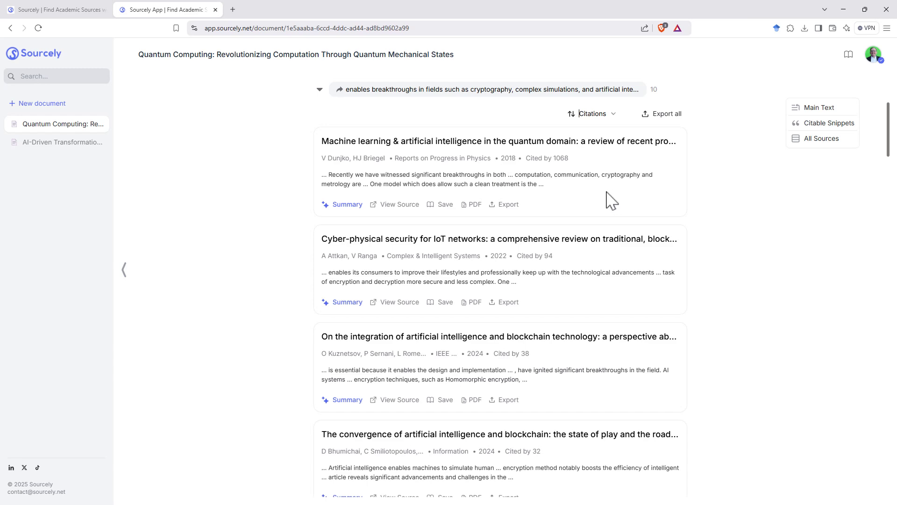
pyautogui.scroll(2, 637, 200)
pyautogui.scroll(2, 697, 213)
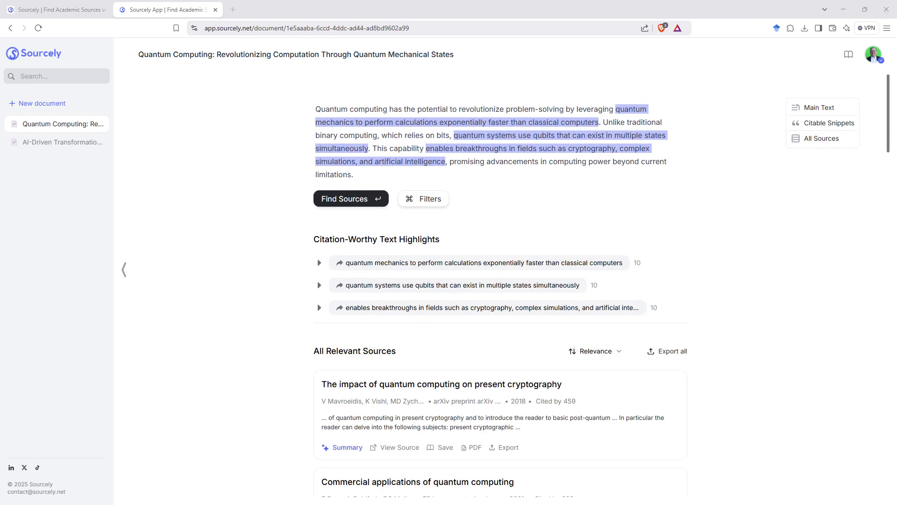
# - Open the saved-sources library from the book icon in the header
pyautogui.click(849, 55)
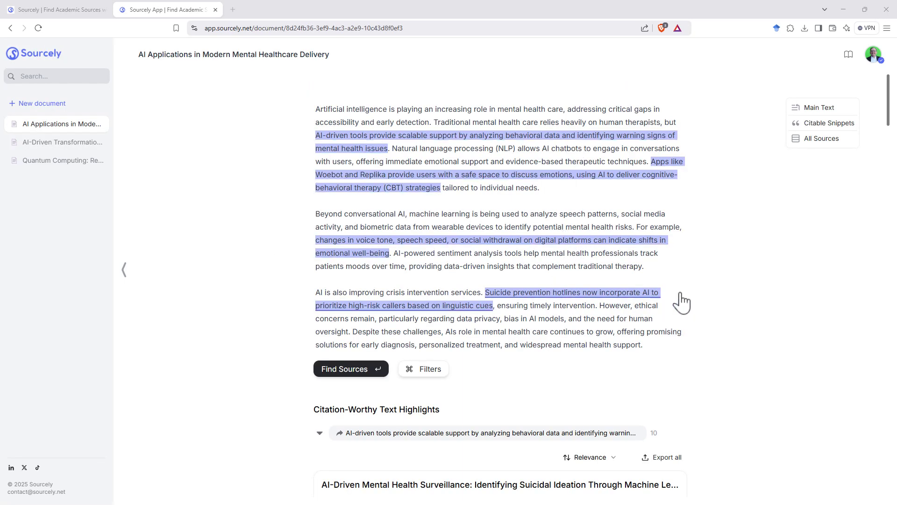
# - Collapse and re-expand the first statement's sources, then view the mental health surveillance paper's citation formats
pyautogui.scroll(-5, 738, 302)
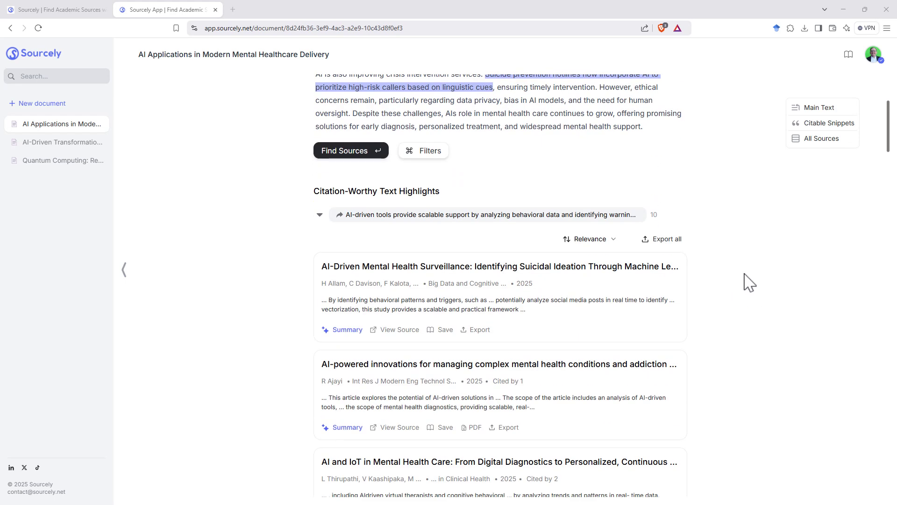
pyautogui.click(320, 214)
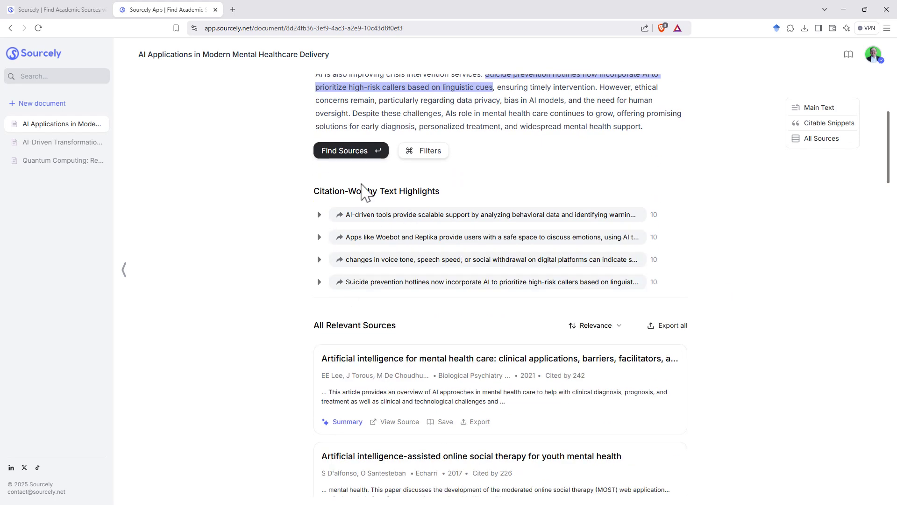
pyautogui.click(319, 214)
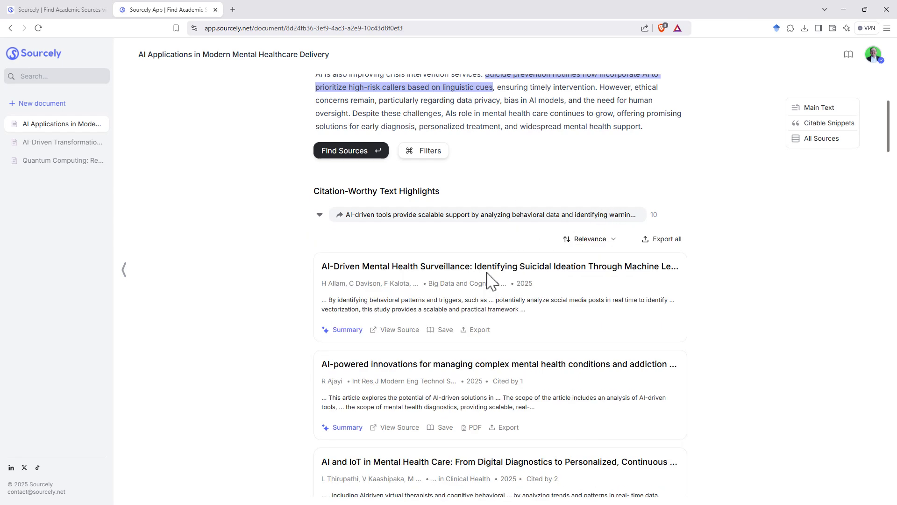
pyautogui.click(480, 331)
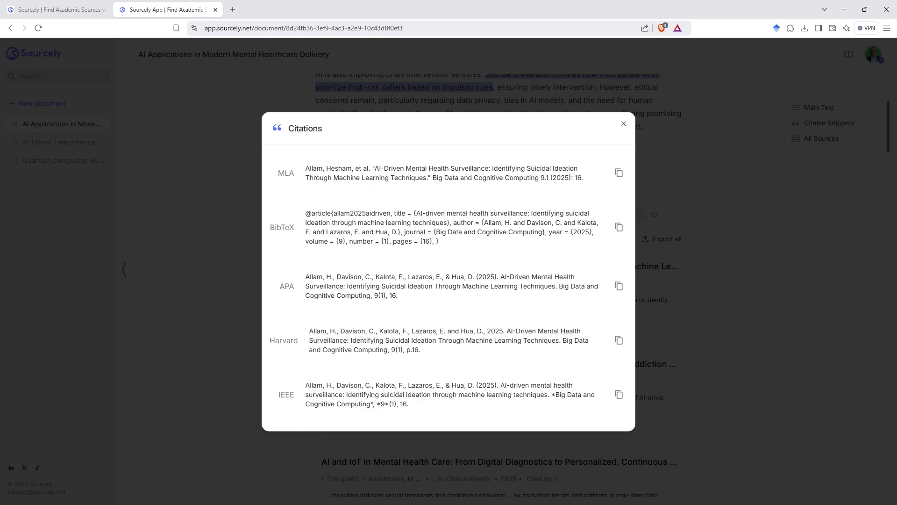
pyautogui.press('Escape')
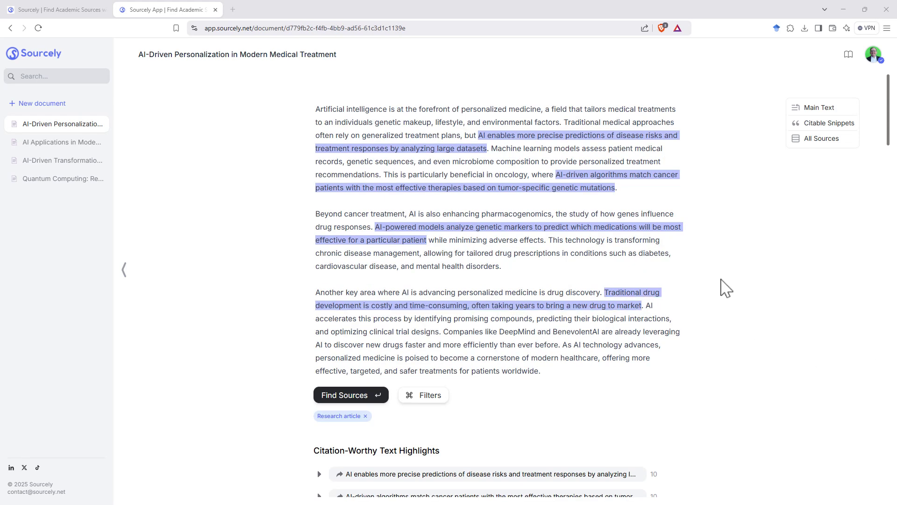
# - Scroll through the personalization document's sources, then select the creatine strength question text
pyautogui.scroll(-1, 727, 288)
pyautogui.scroll(-2, 727, 289)
pyautogui.scroll(2, 729, 288)
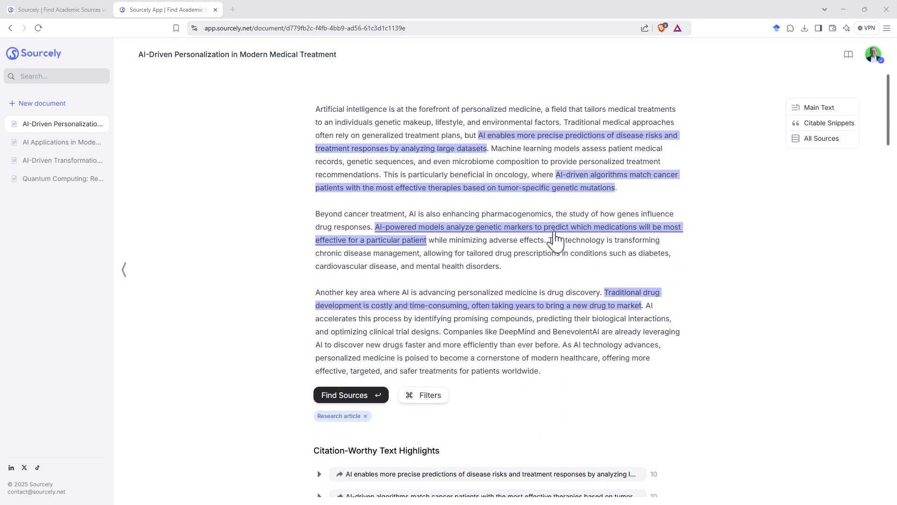
pyautogui.scroll(-4, 751, 291)
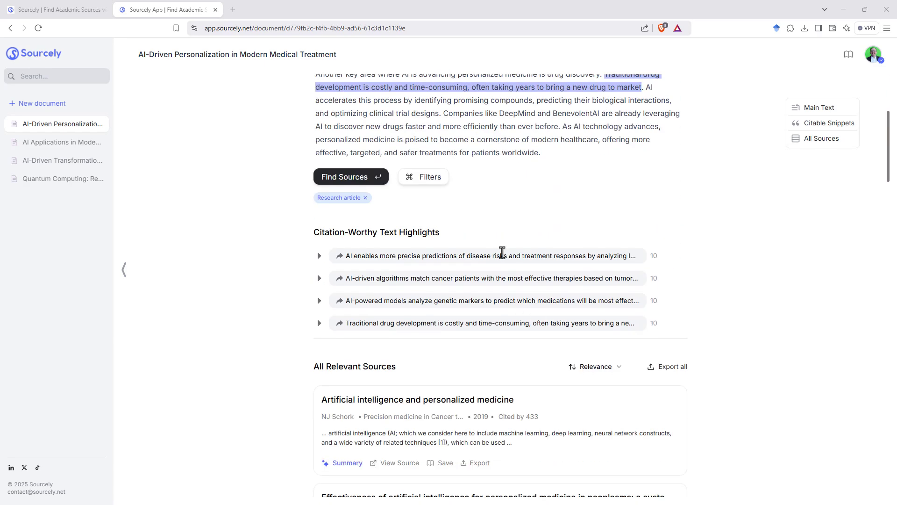
pyautogui.scroll(-4, 752, 320)
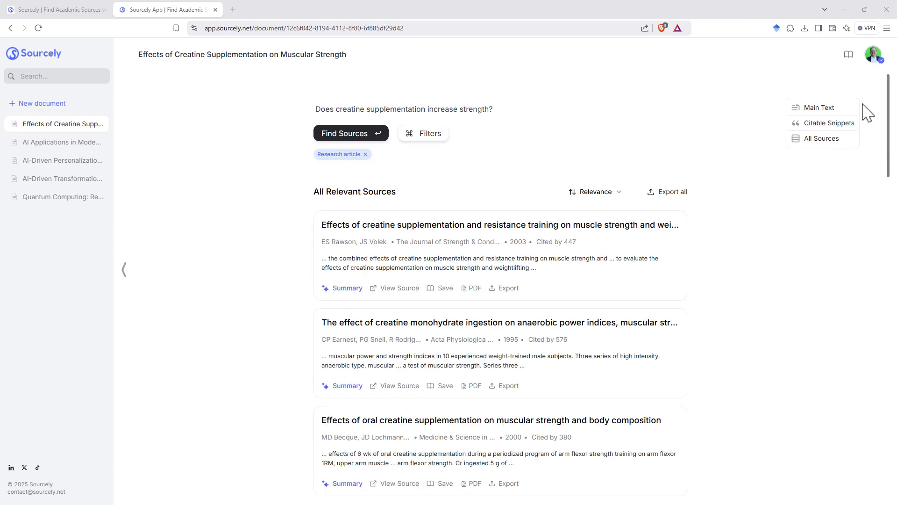
pyautogui.moveTo(494, 108); pyautogui.dragTo(315, 111)
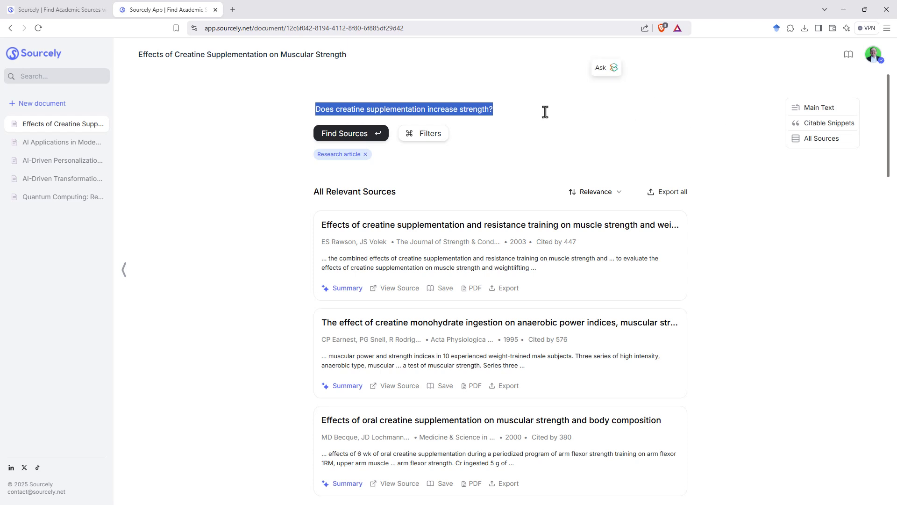
pyautogui.click(485, 111)
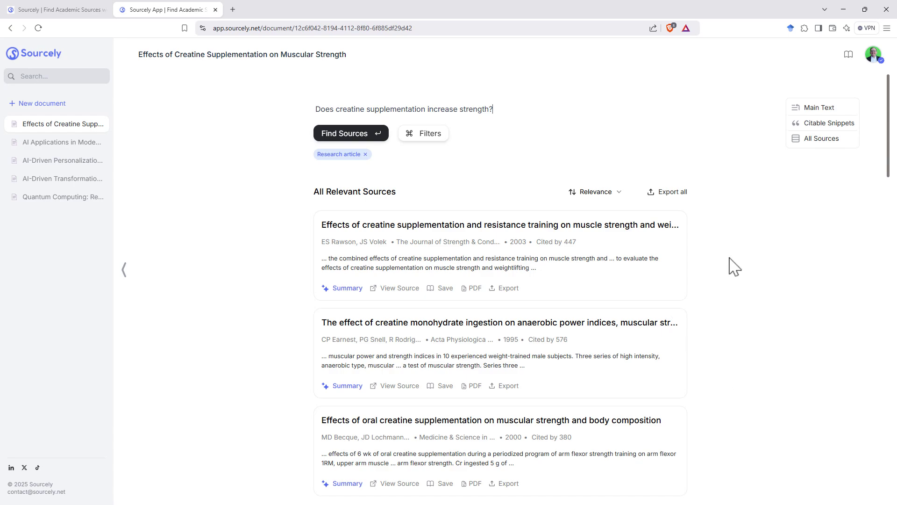
pyautogui.scroll(-14, 723, 268)
pyautogui.scroll(-12, 720, 262)
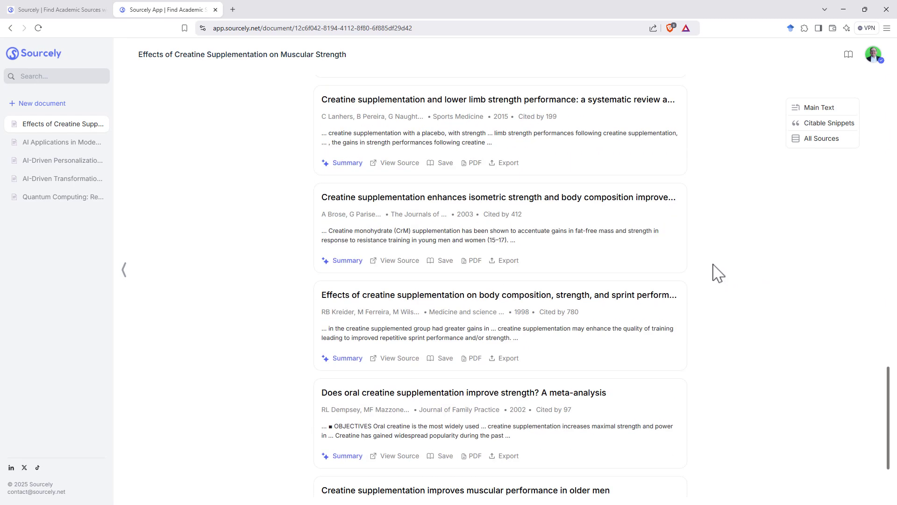
pyautogui.scroll(-5, 715, 271)
pyautogui.scroll(5, 721, 268)
pyautogui.scroll(20, 736, 190)
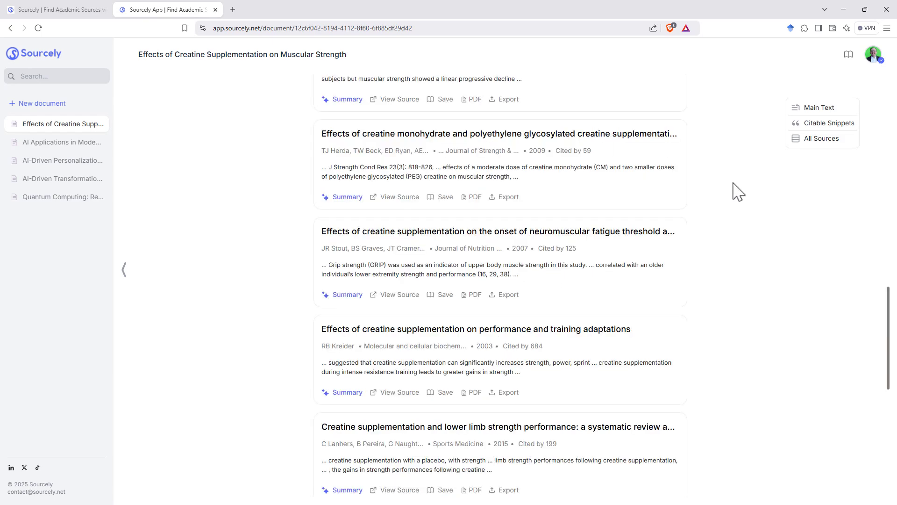
pyautogui.scroll(5, 739, 195)
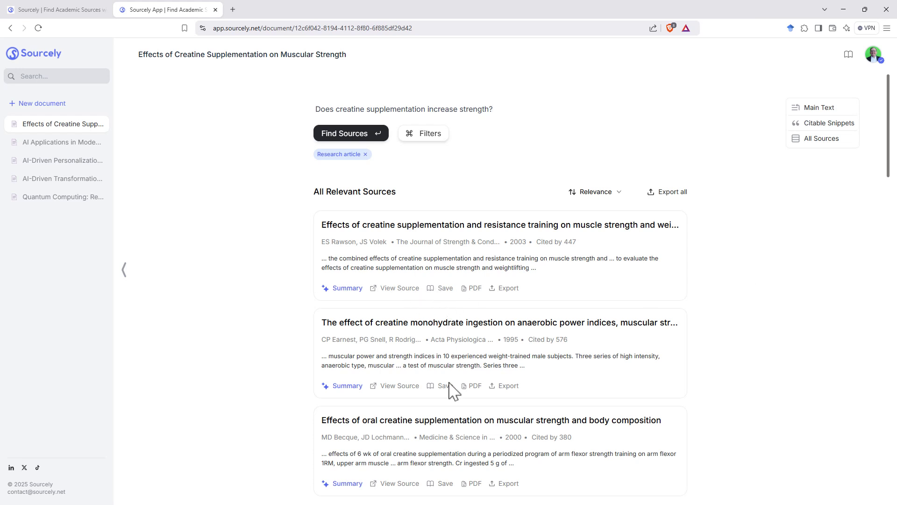
# - Open Creatine_Watson.pdf from a creatine source card in a new browser tab
pyautogui.click(496, 225)
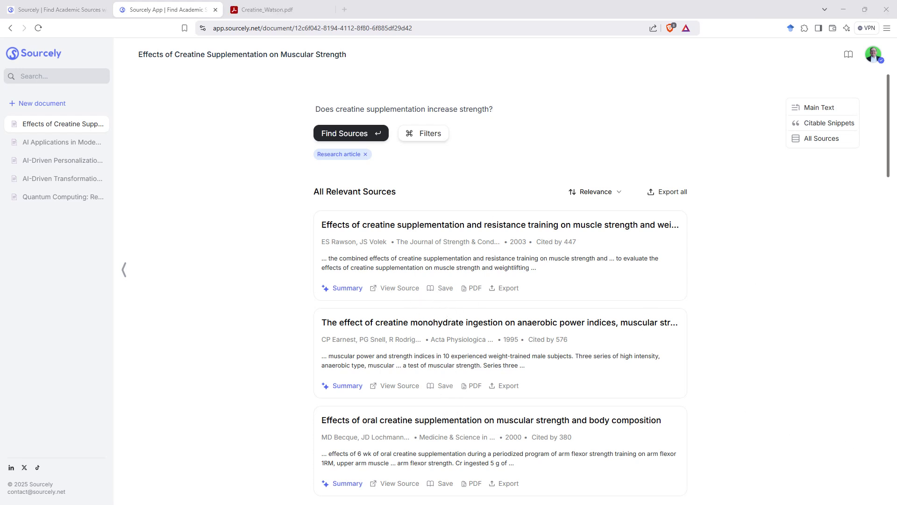